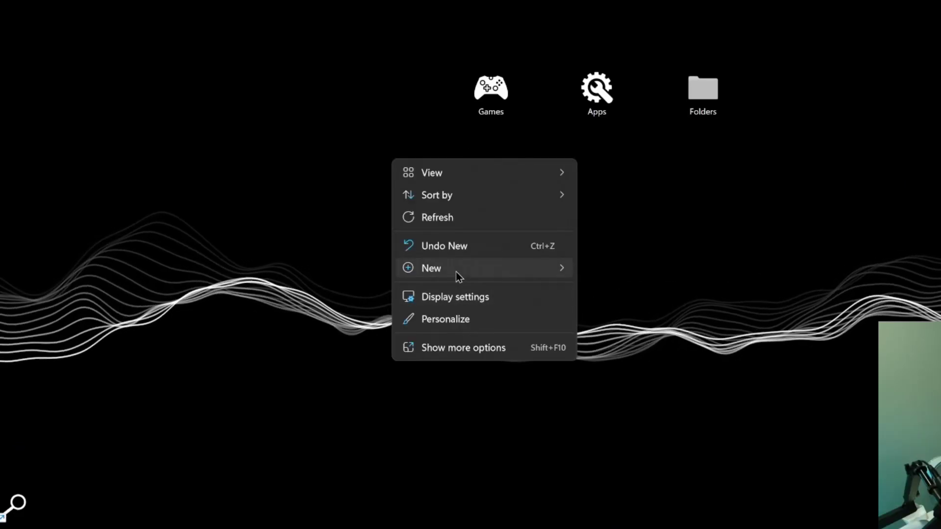
Create a desktop shortcut with the location shutdown.exe -s -t 0 and name it Shutdown
mouse_move(455, 272)
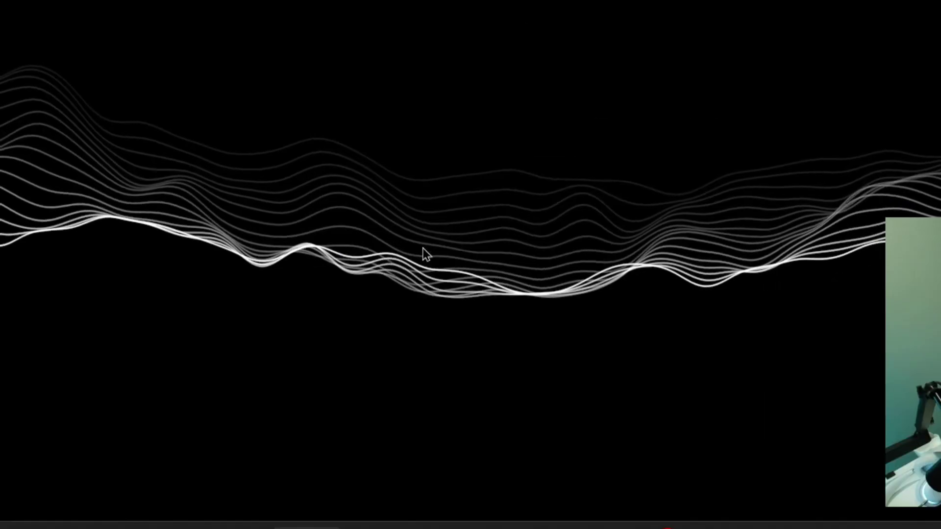
right_click(422, 248)
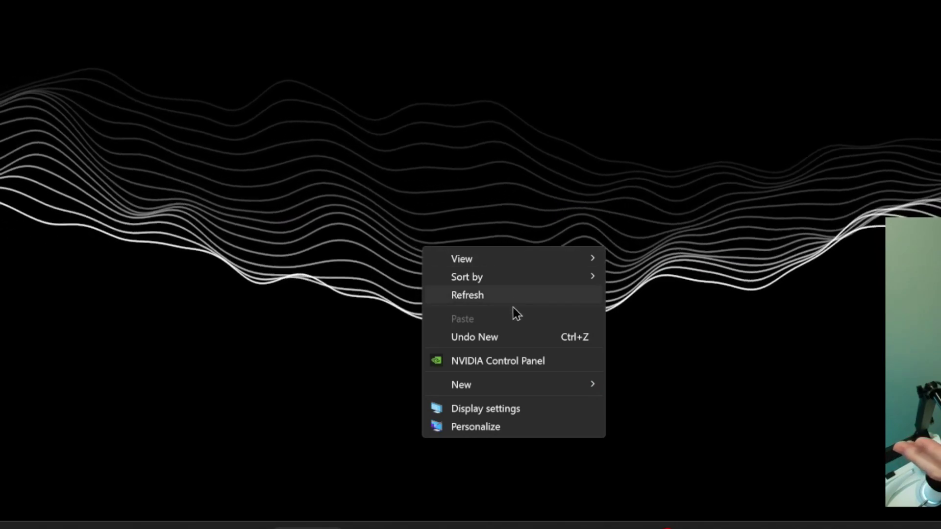
mouse_move(510, 385)
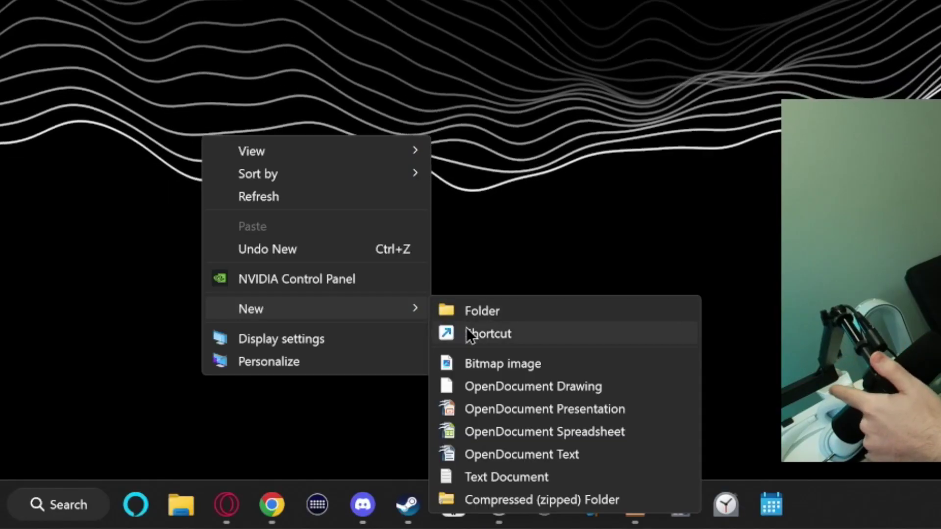
click(466, 327)
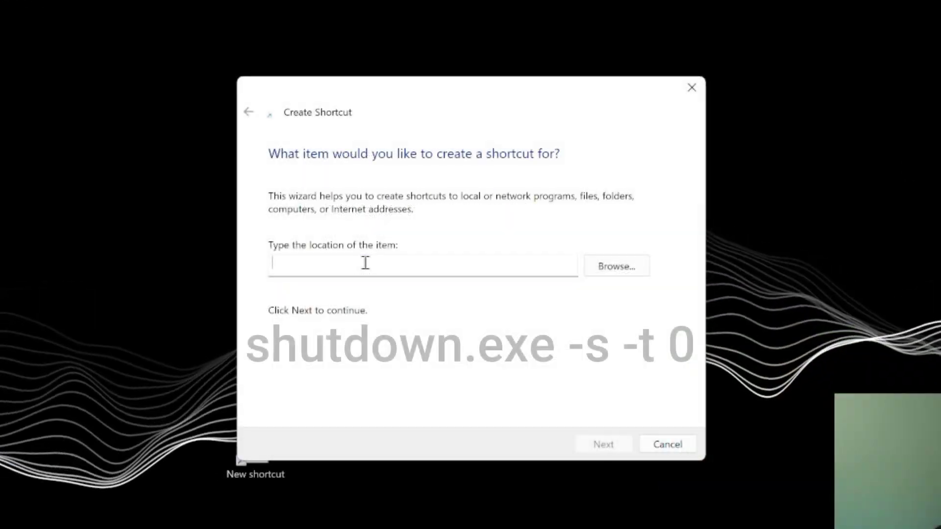
text(shutdown.exe -s -t 0)
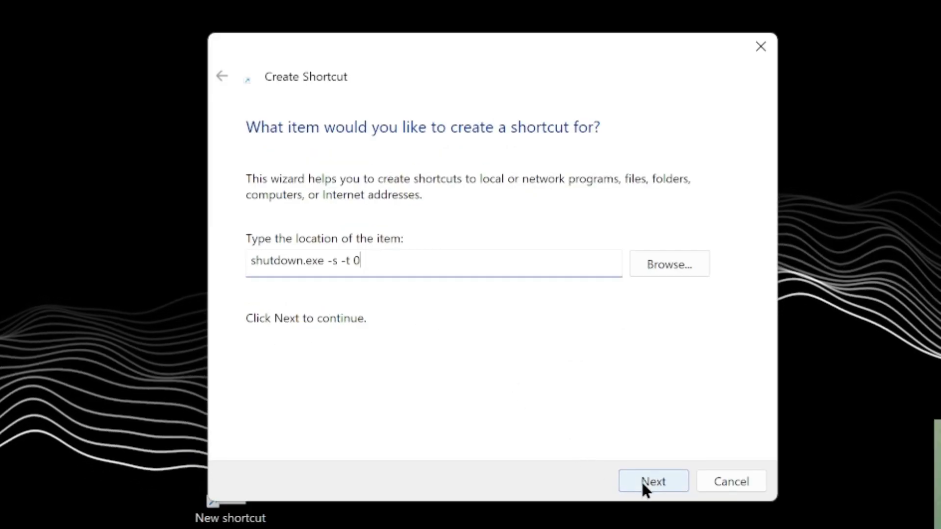
click(643, 482)
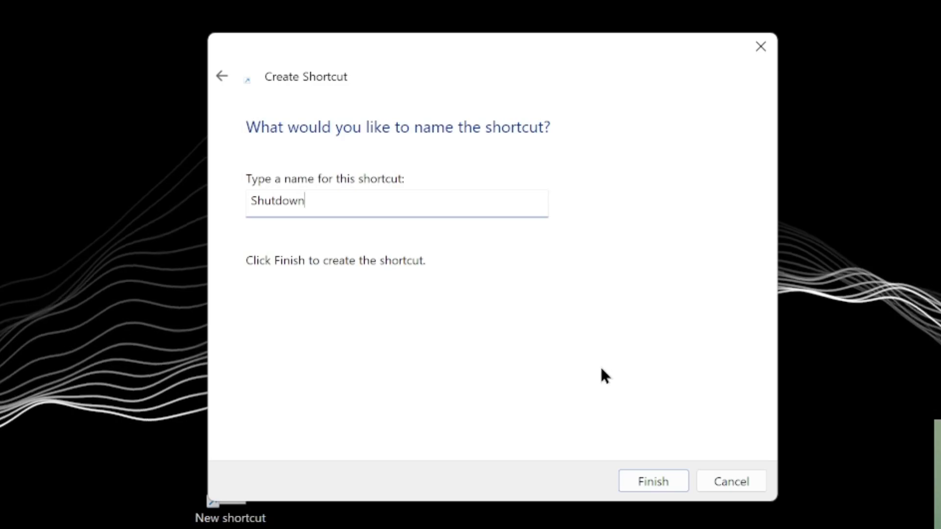
click(657, 482)
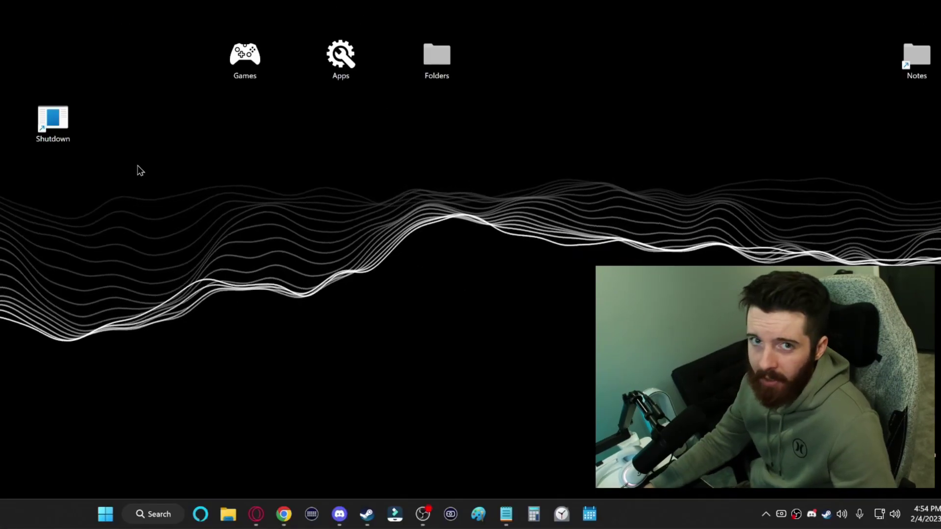
Find and open the Character Map app
click(167, 516)
text(character map)
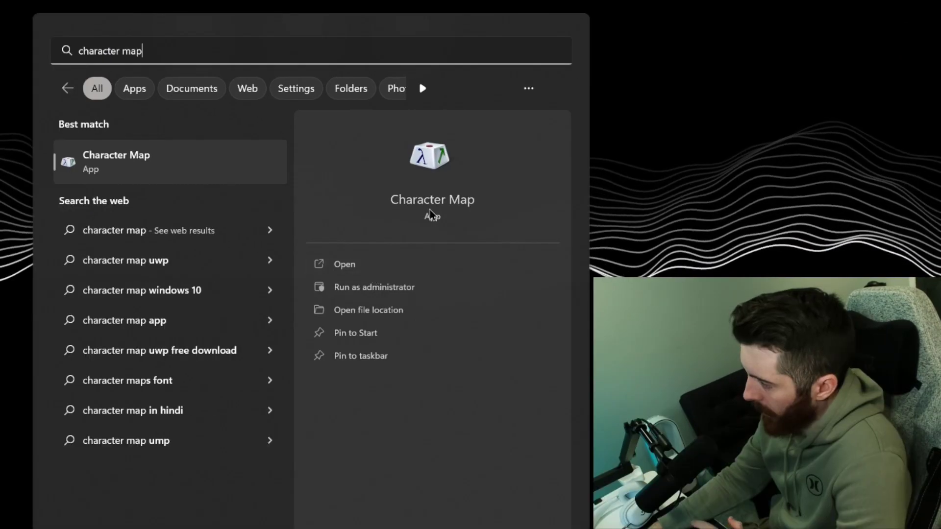
click(394, 273)
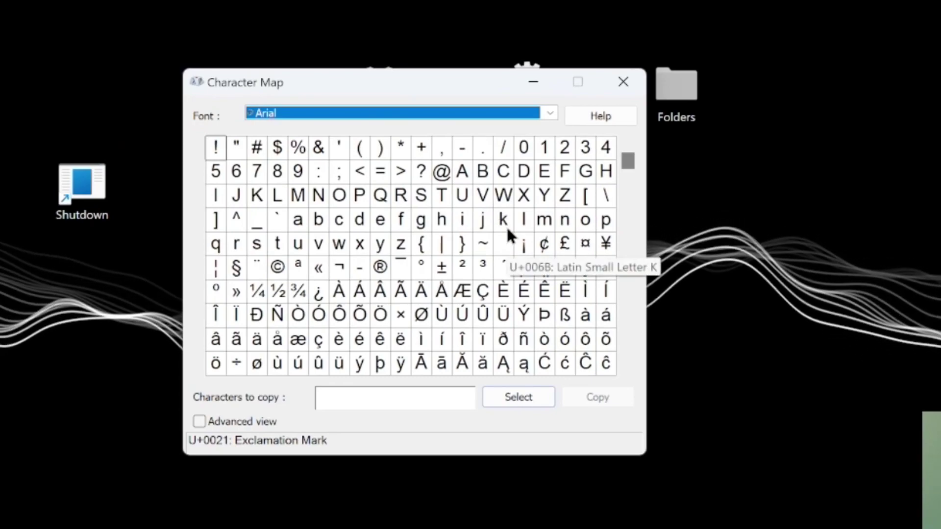
Copy the Arial No-Break Space character (U+00A0) and close Character Map
click(504, 249)
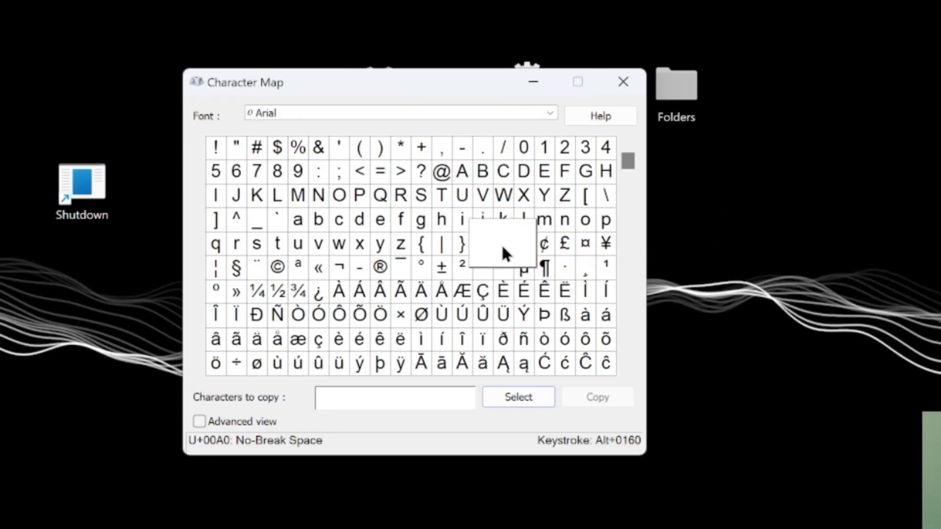
drag(501, 243, 487, 266)
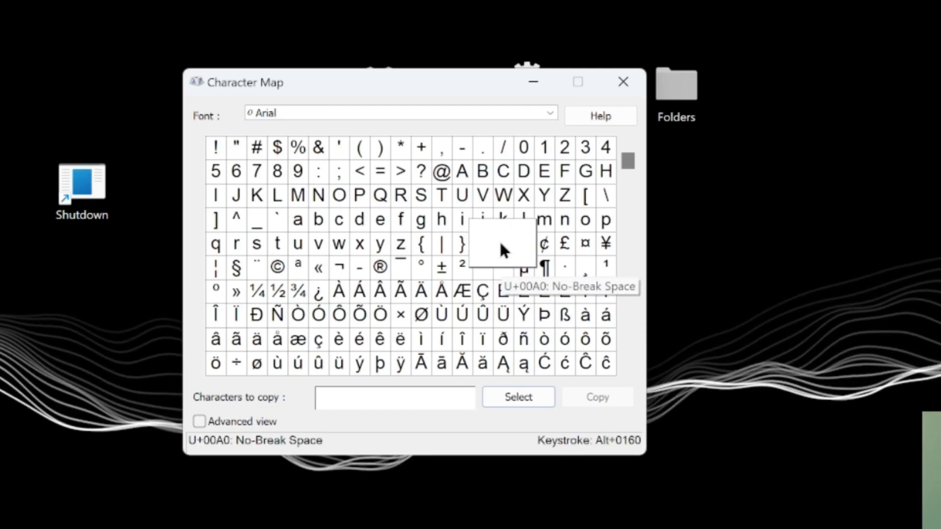
click(518, 398)
click(597, 398)
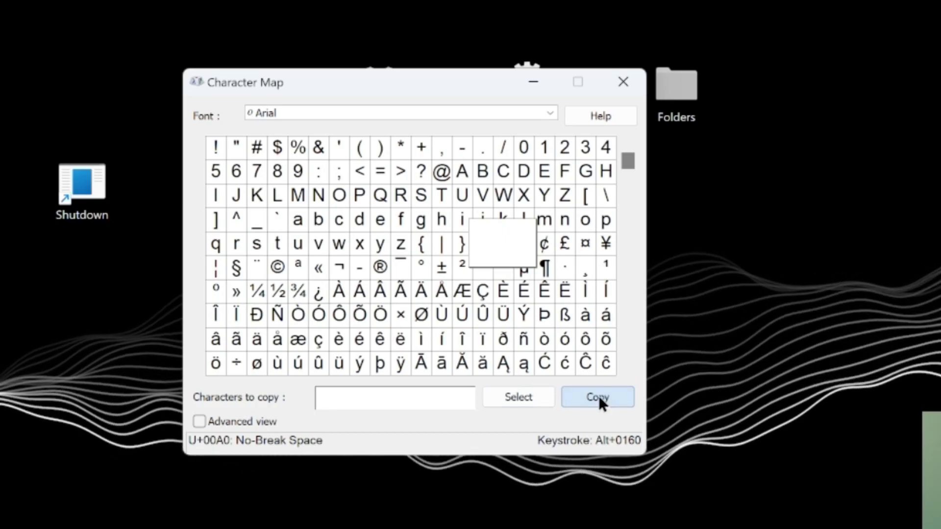
click(625, 79)
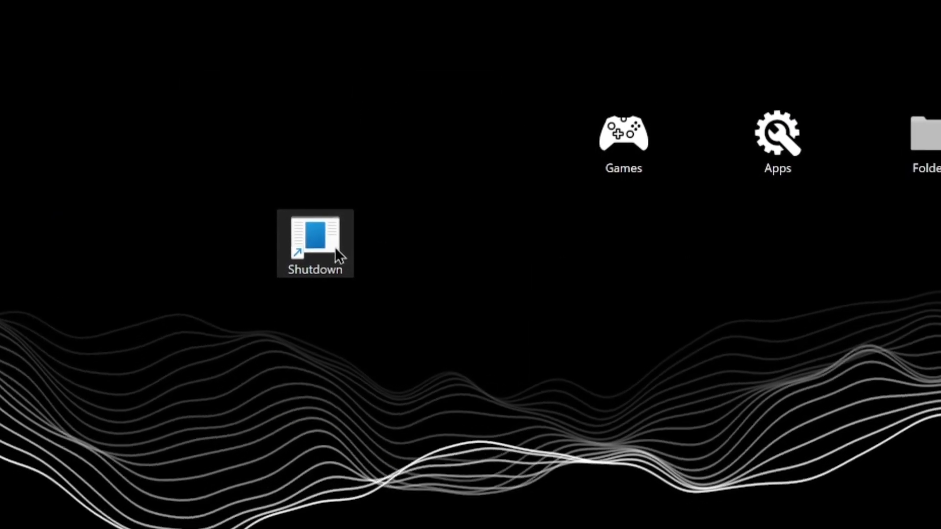
Rename the Shutdown desktop shortcut to the copied No-Break Space character
key(F2)
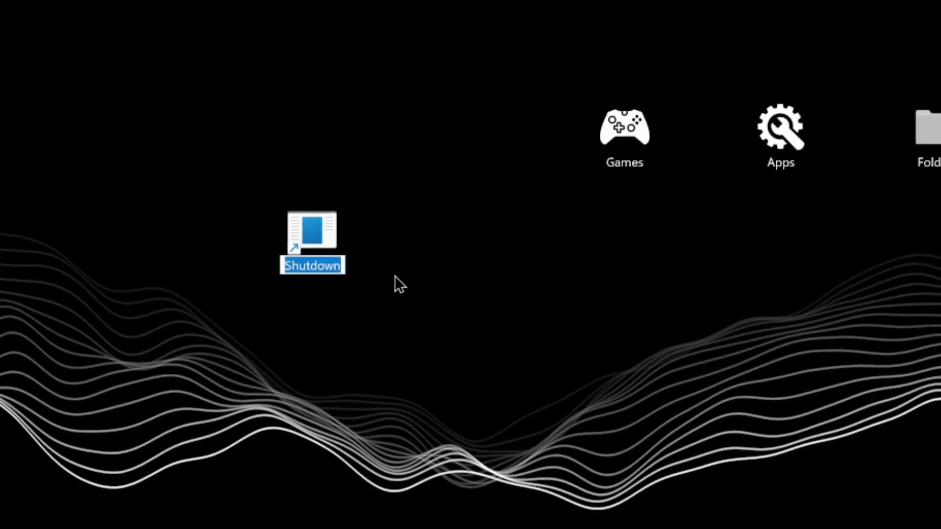
key(ctrl+v)
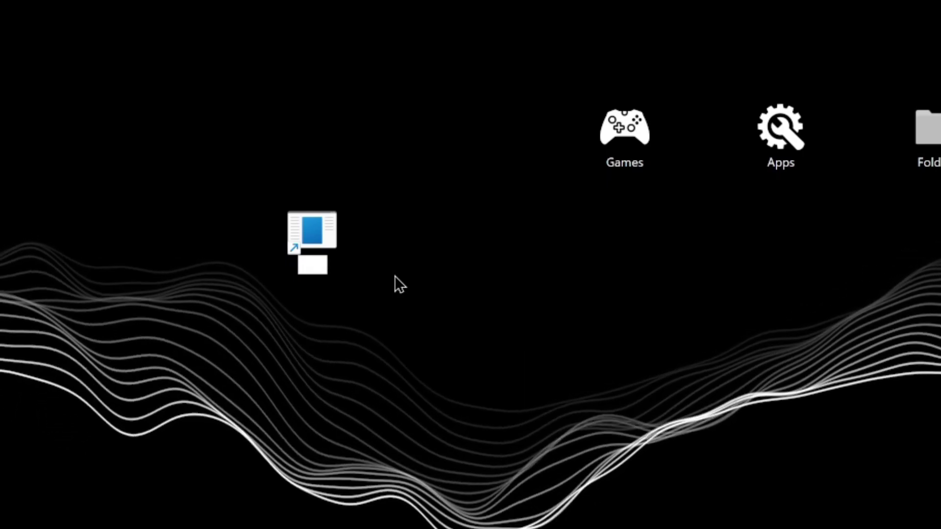
key(Return)
click(408, 283)
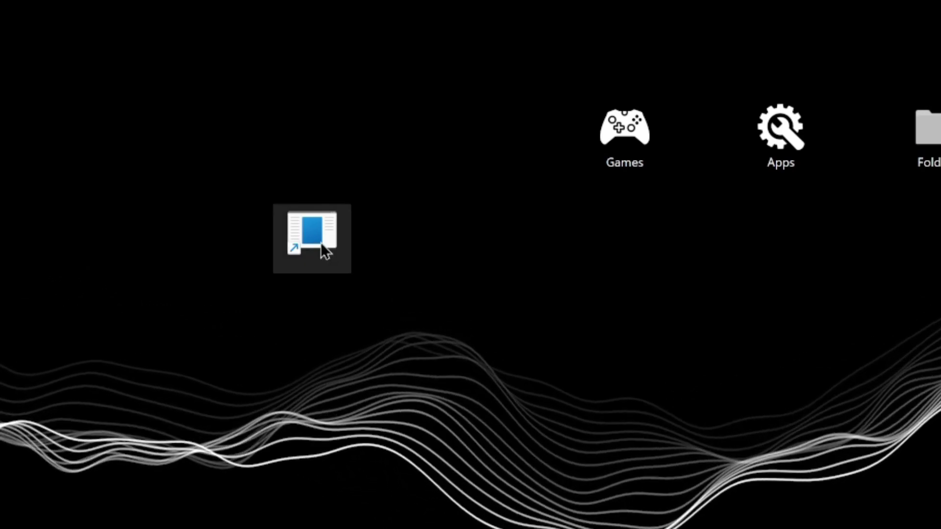
Open the properties of the blank-named shortcut and bring up its icon selection
right_click(321, 244)
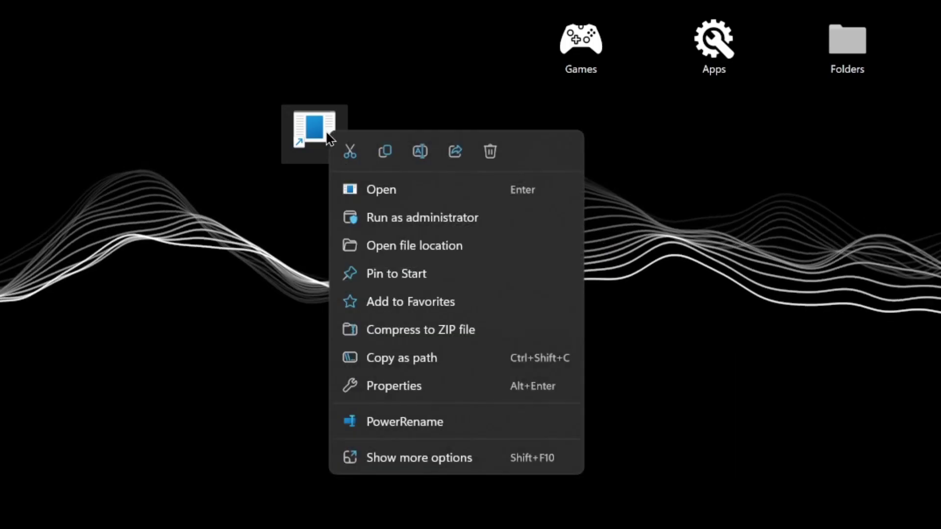
click(442, 459)
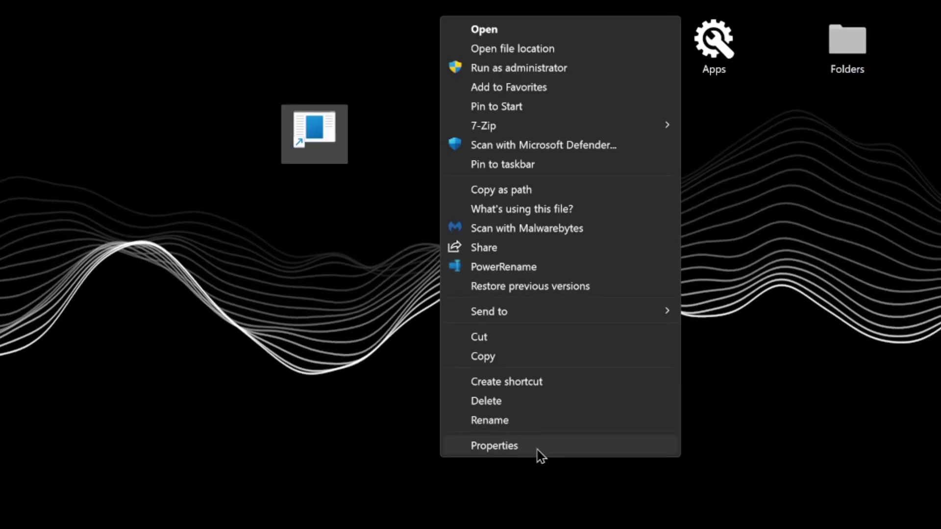
click(535, 452)
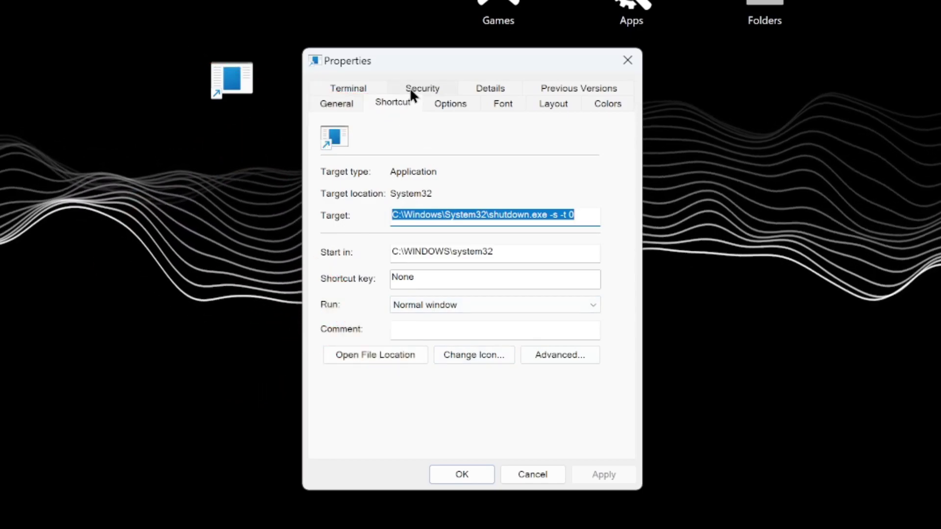
click(410, 88)
click(393, 88)
click(471, 355)
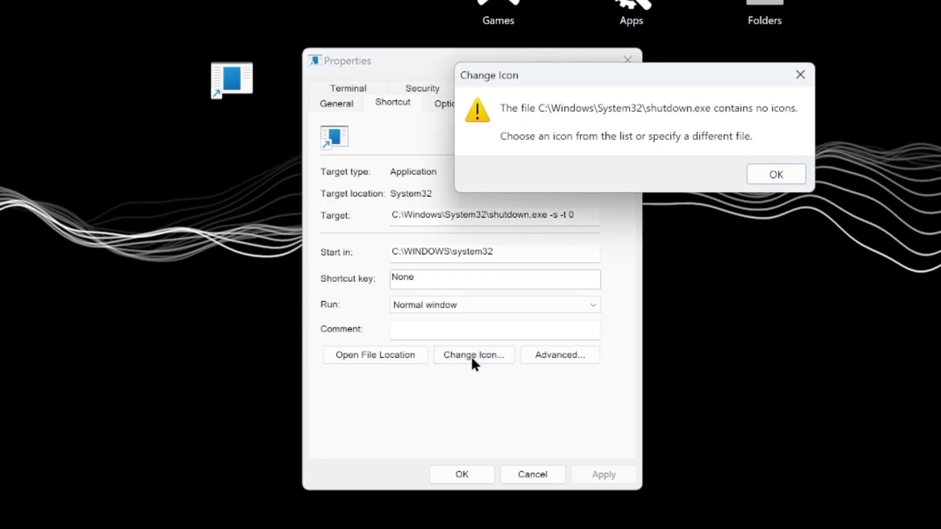
Try the red power icon from the SHELL32.dll icon list for the shortcut, then dismiss the icon selection and properties
click(776, 177)
drag(525, 139, 562, 75)
scroll(539, 253, right, 5)
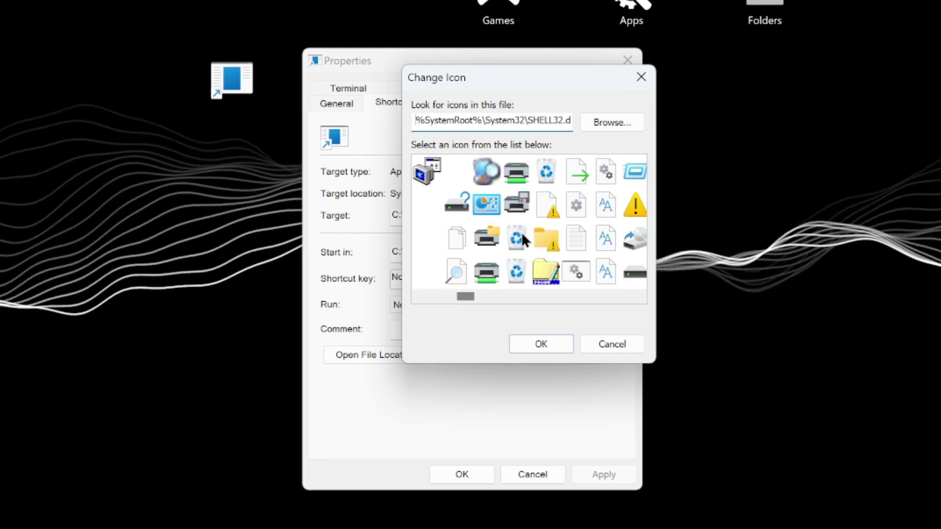
scroll(546, 235, left, 5)
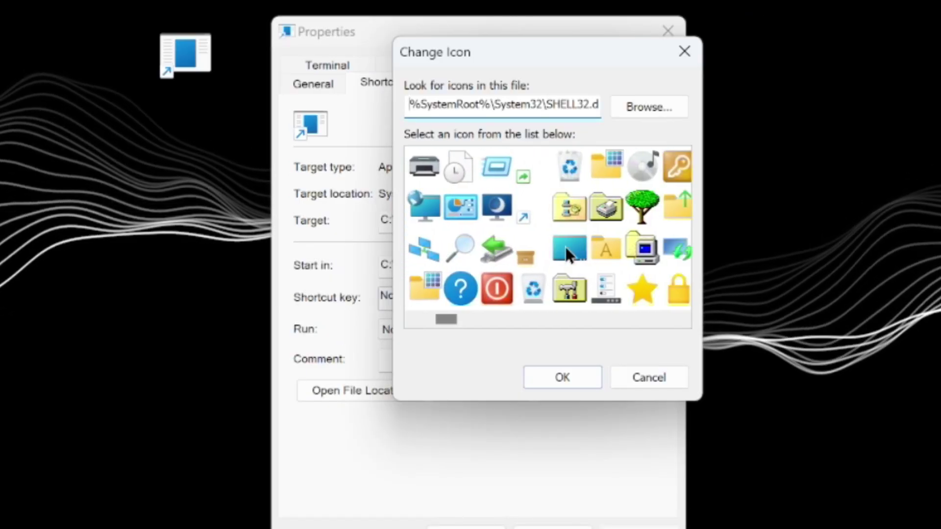
click(497, 289)
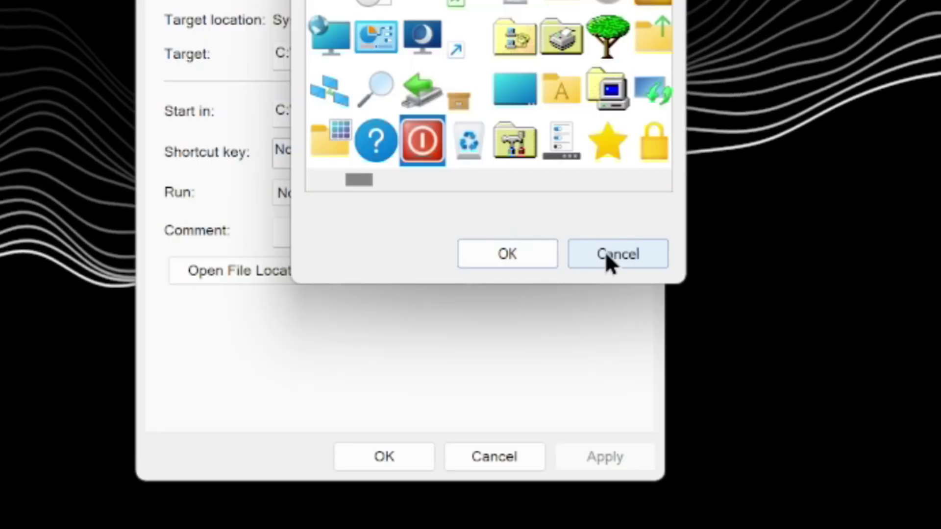
click(607, 260)
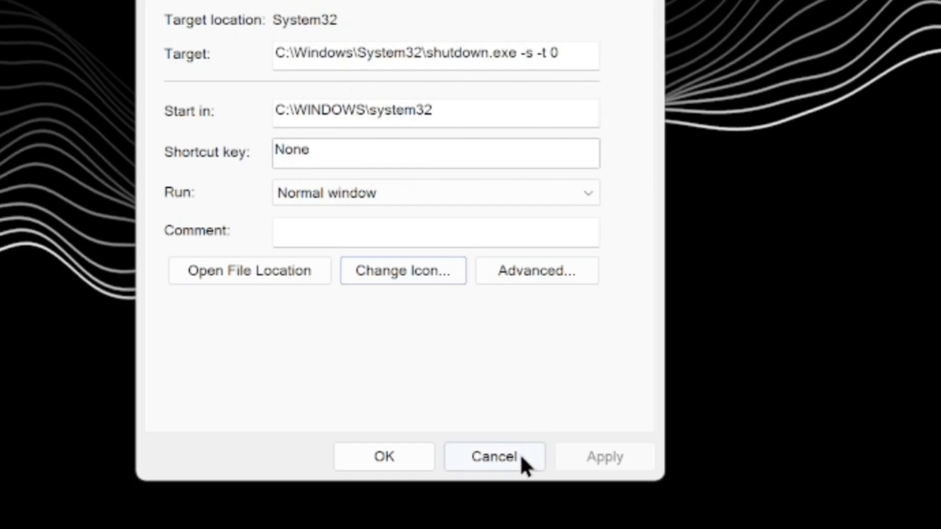
click(523, 454)
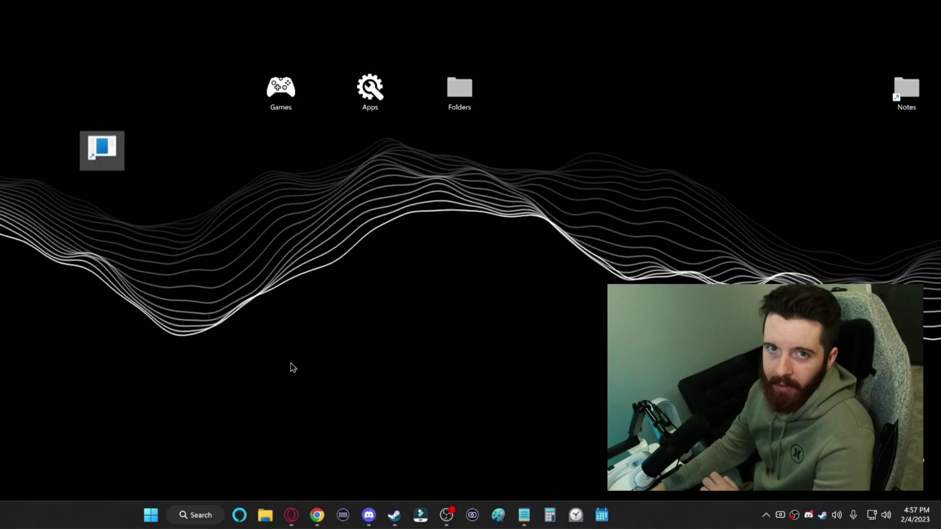
Switch to Chrome and search Google Images for "power icon png"
mouse_move(324, 519)
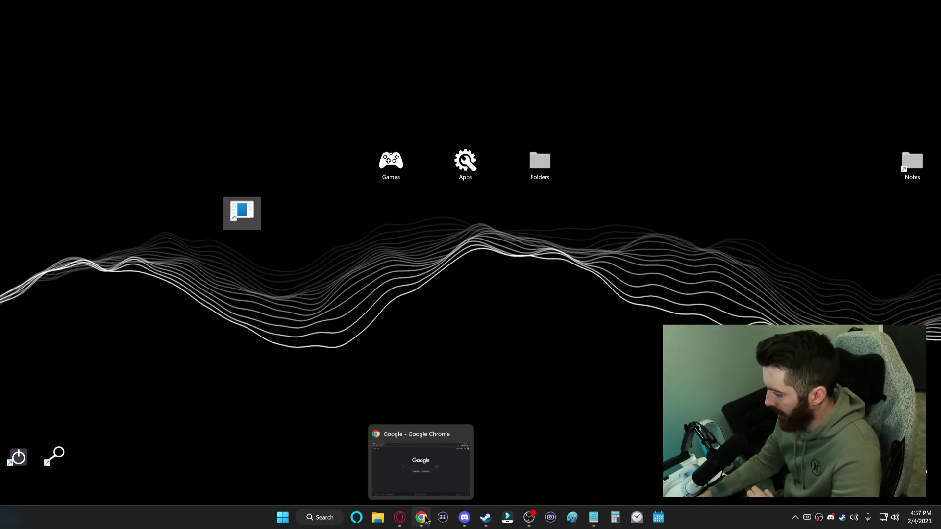
click(422, 518)
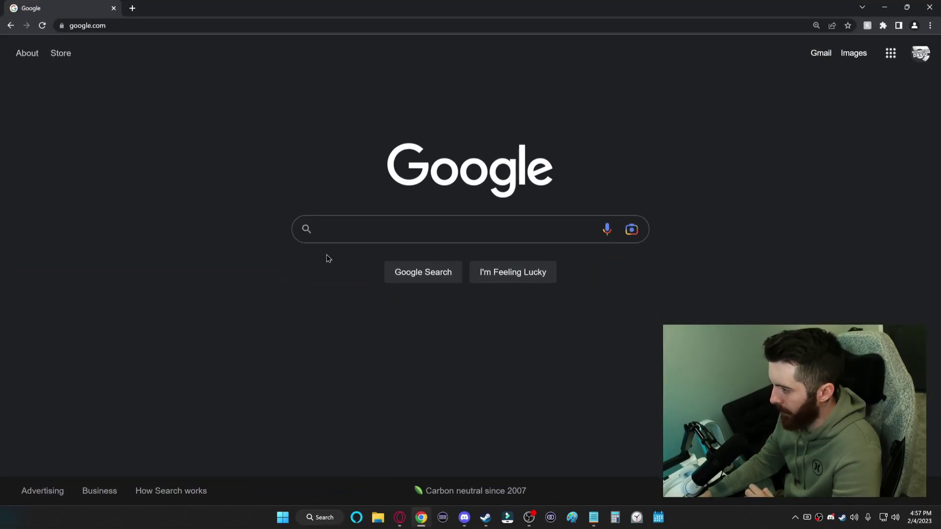
click(344, 235)
text(power icon png)
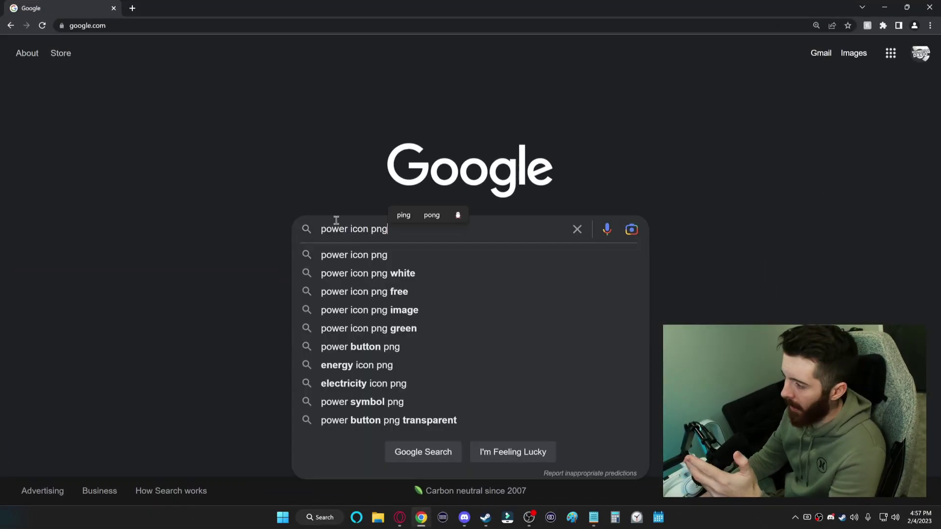
key(Return)
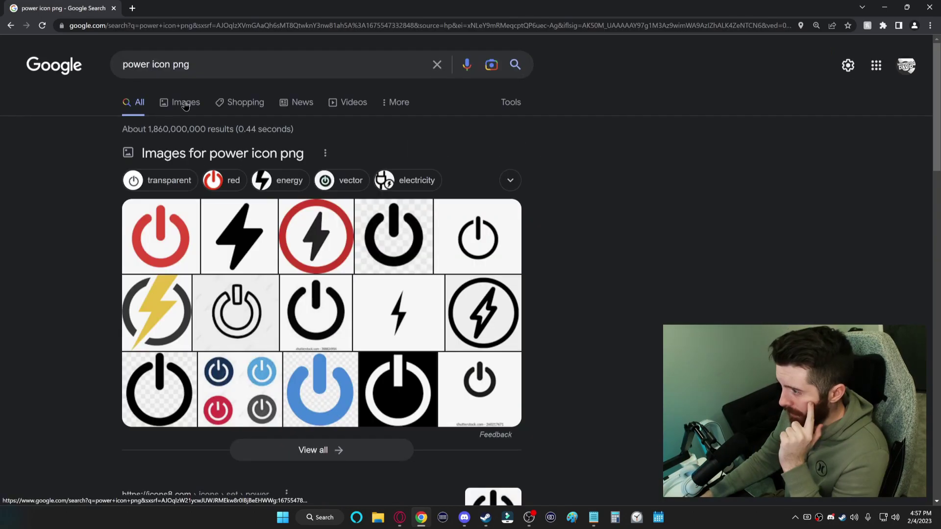
click(186, 104)
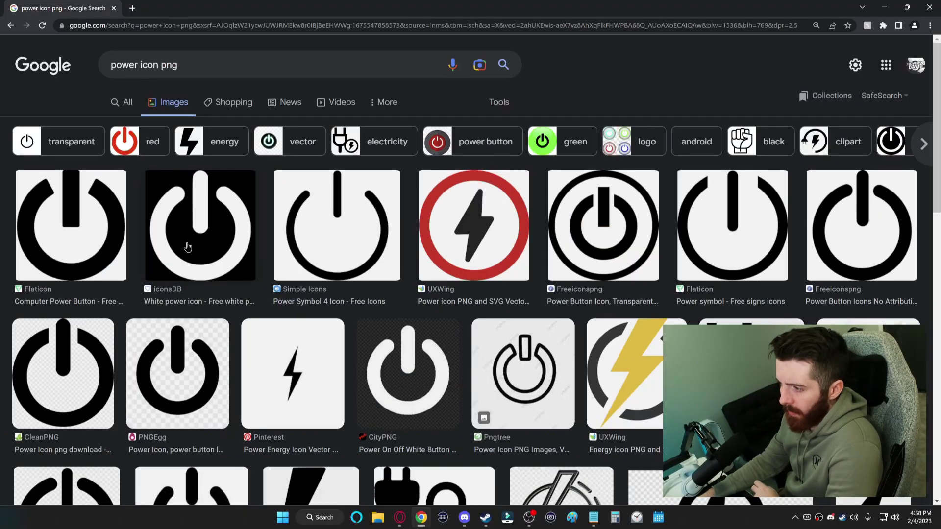
Try to save the white power icon from iconsDB as a PNG image in Downloads
click(213, 249)
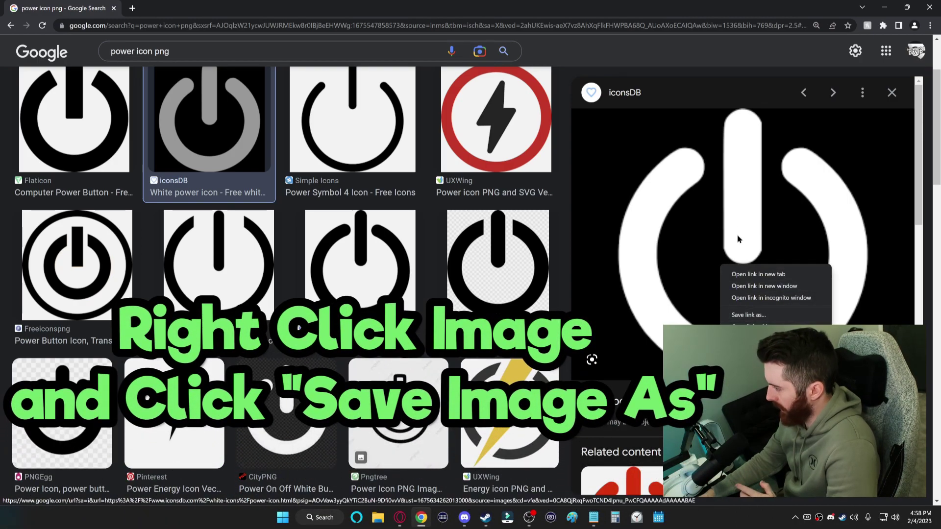
click(751, 355)
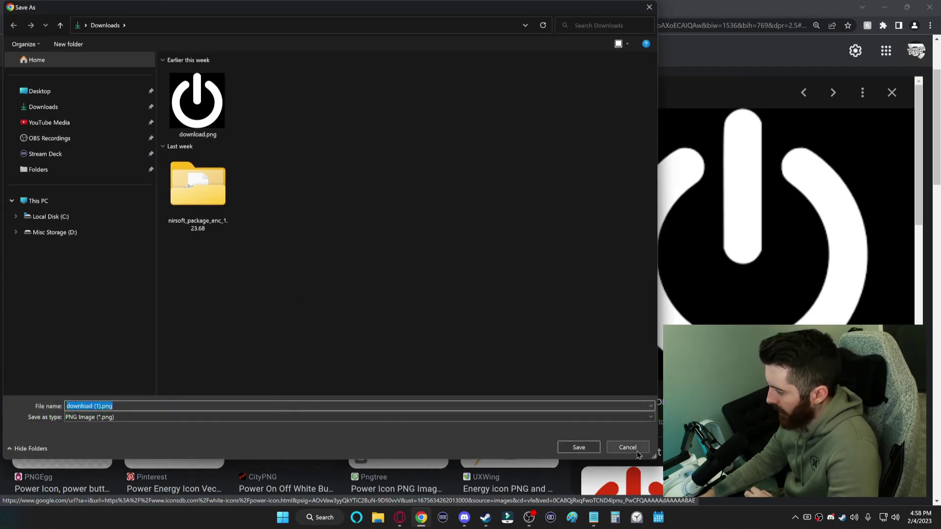
click(632, 448)
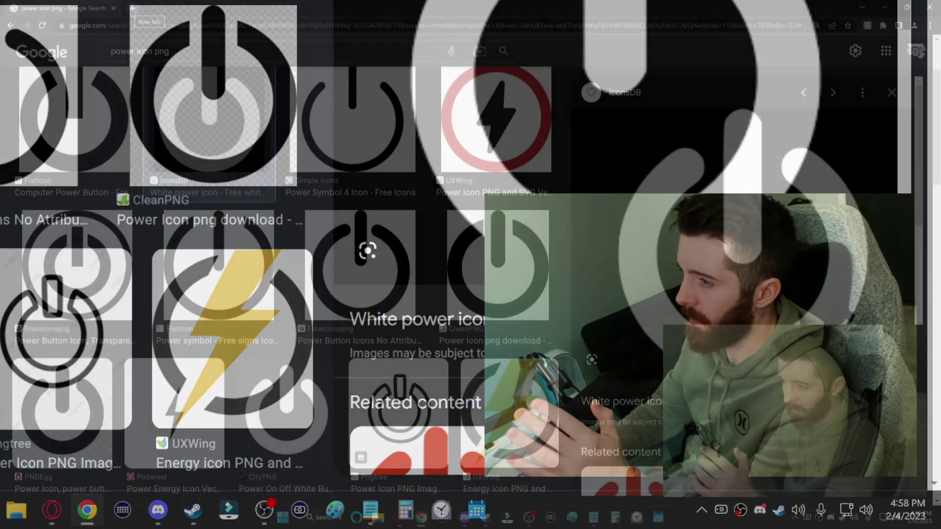
Search Google for "convert png to ico" in a new tab and open CloudConvert's PNG to ICO Converter
click(132, 8)
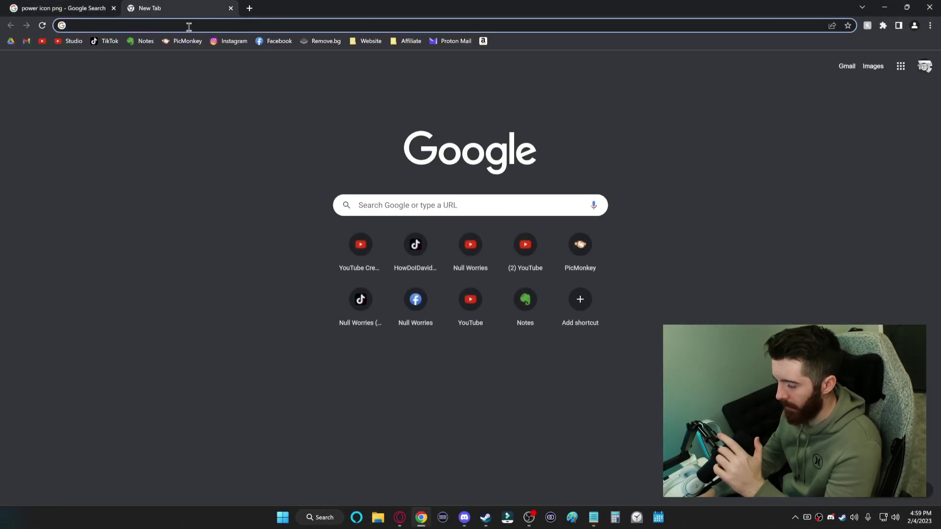
text(convert png to ico)
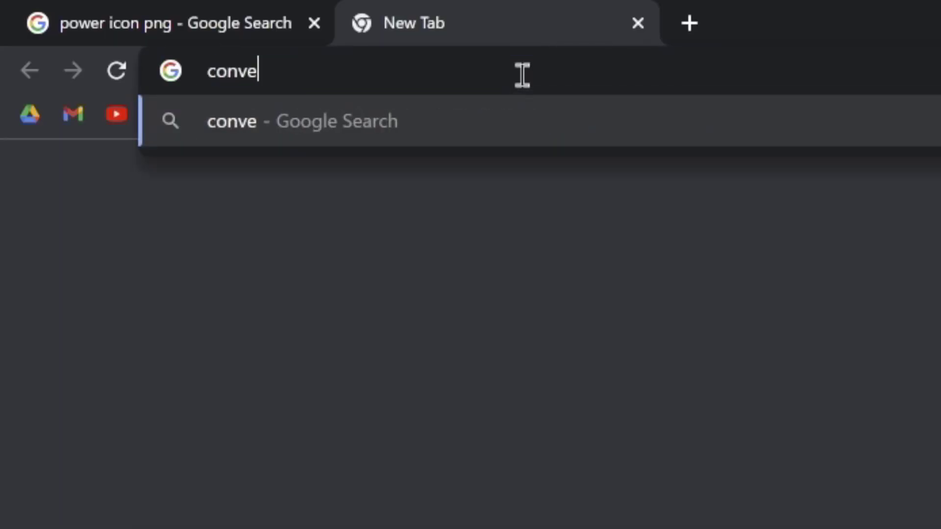
key(Return)
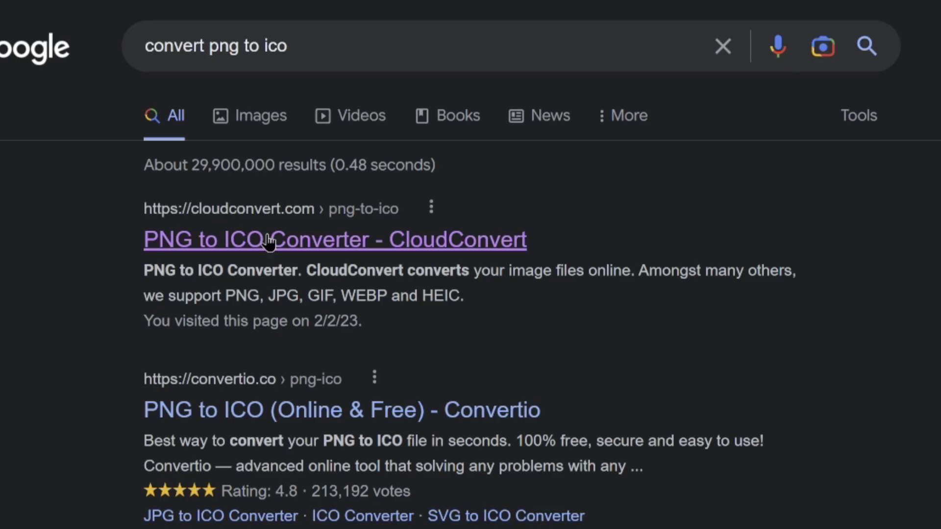
click(267, 241)
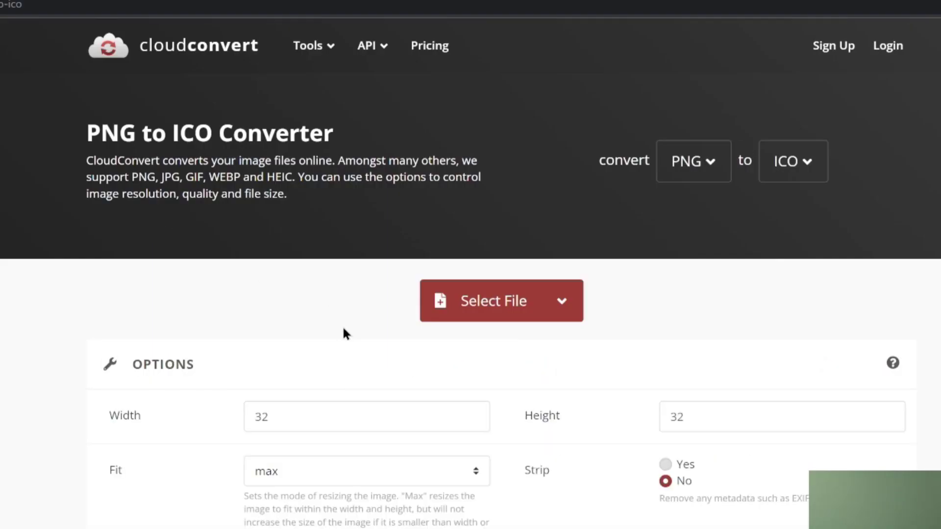
Choose download.png from the Downloads folder as the file to convert to ICO
click(428, 309)
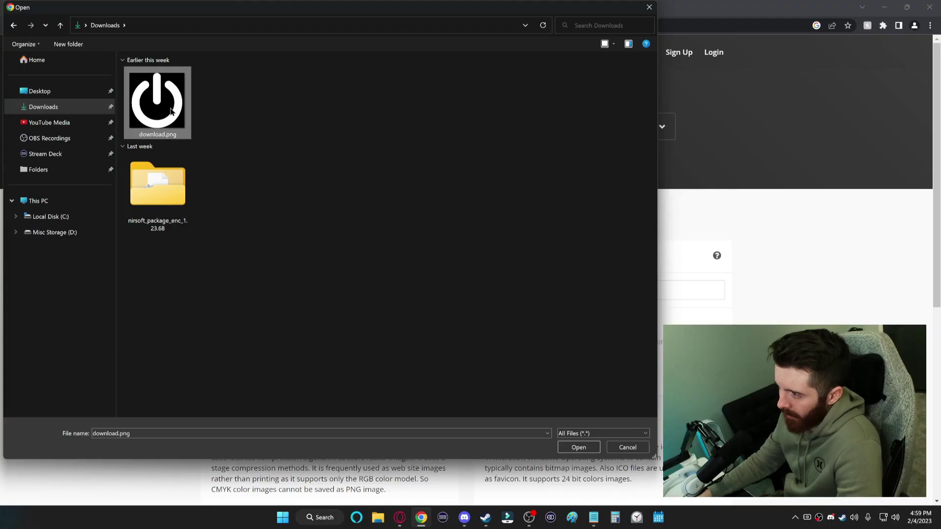
click(578, 448)
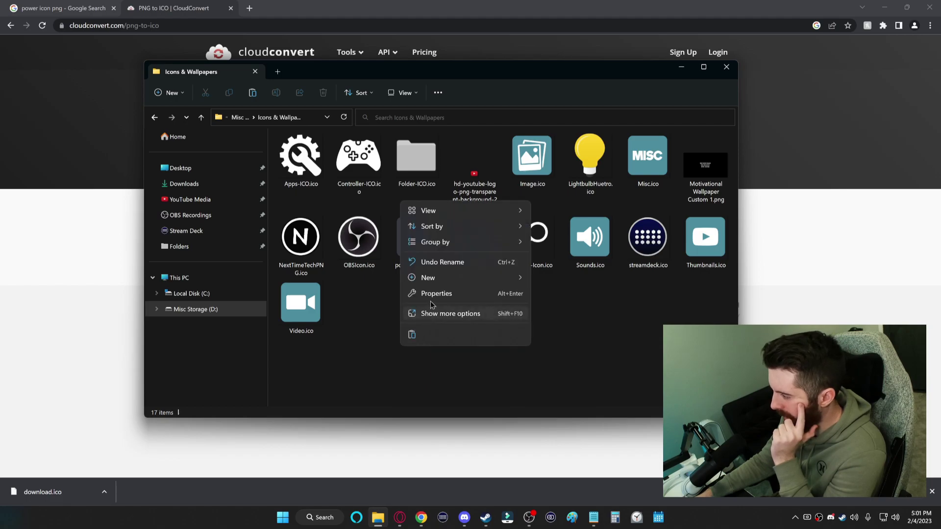
Paste download.ico into the Icons & Wallpapers folder on Misc Storage (D:), and close the folder and browser windows
click(411, 333)
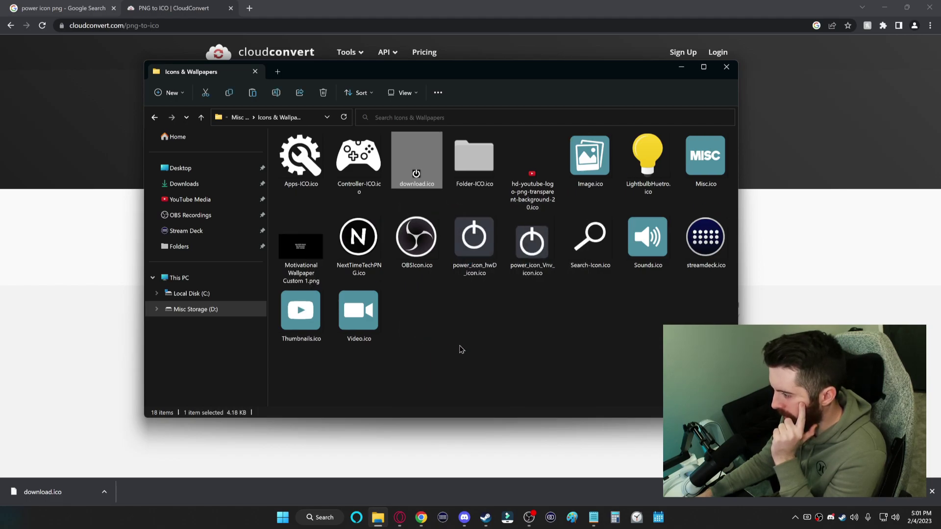
click(725, 71)
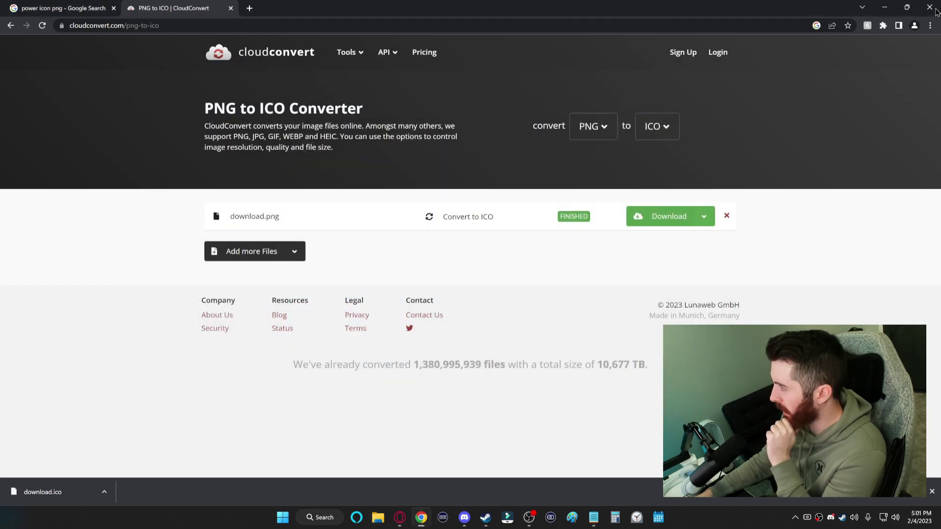
click(931, 7)
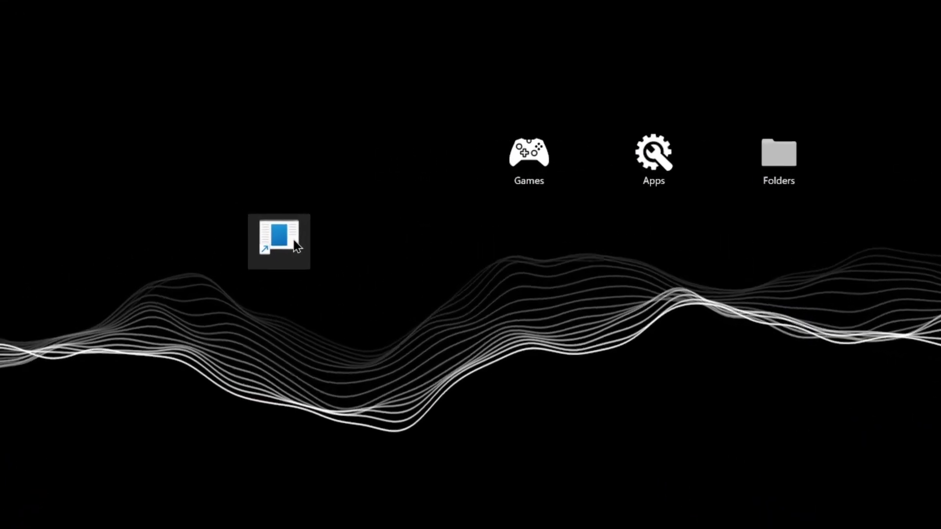
Open the blank-named desktop shortcut's properties and bring up its icon selection, dismissing the missing-icons warning
right_click(251, 216)
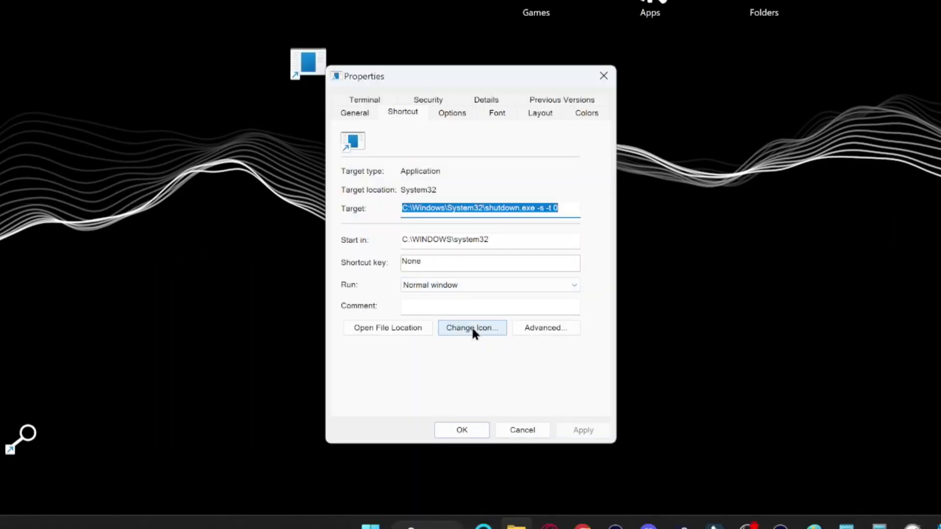
click(466, 483)
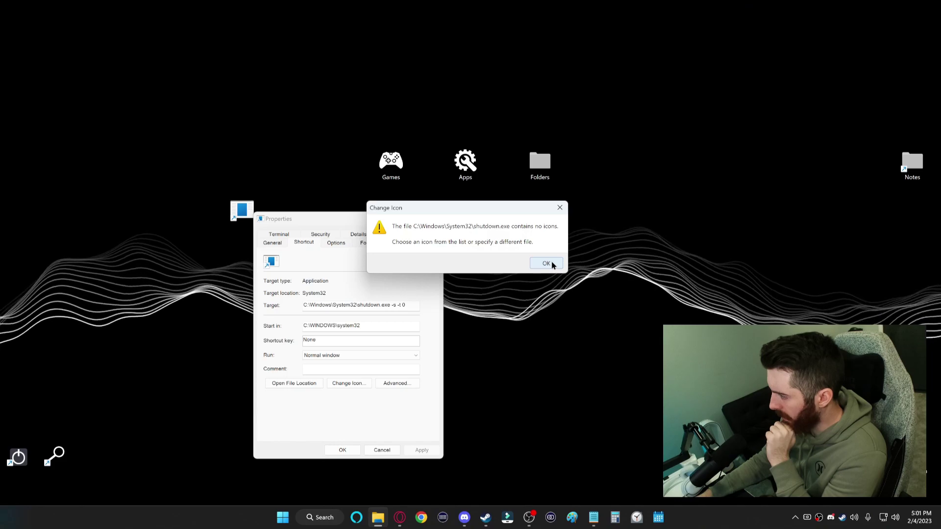
click(773, 145)
drag(371, 266, 413, 230)
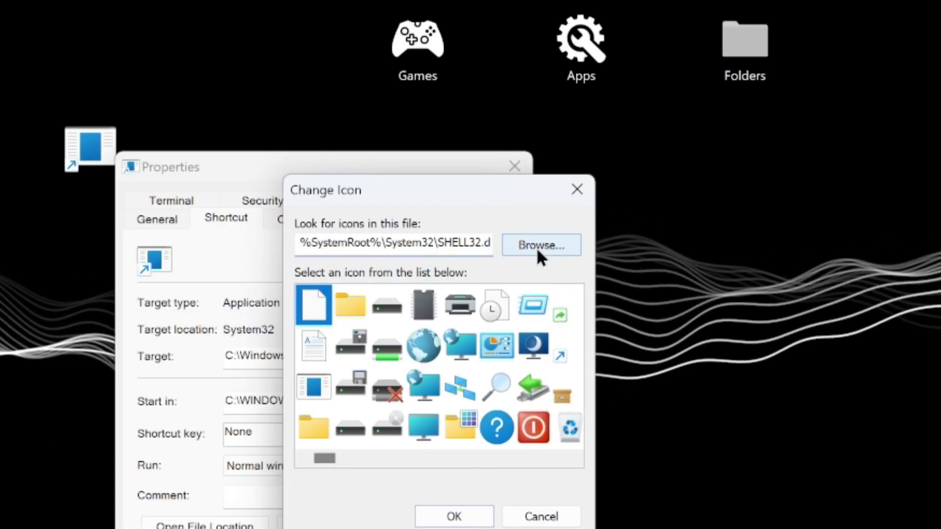
Choose download.ico from the Icons & Wallpapers folder as the shutdown shortcut's icon
click(446, 254)
click(418, 197)
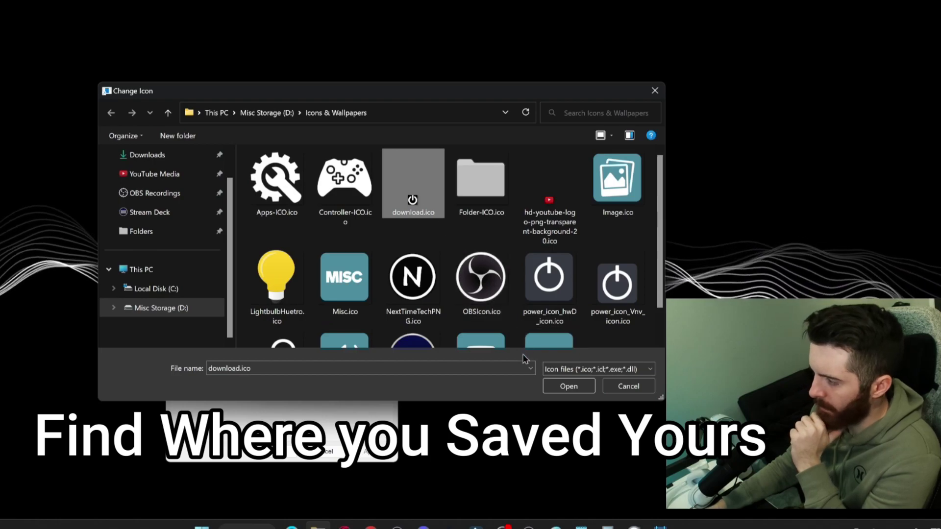
click(563, 384)
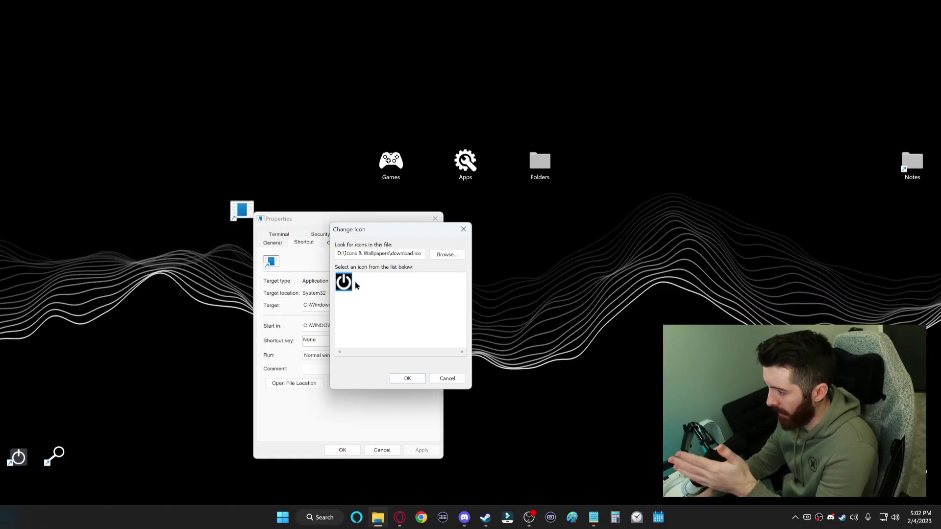
click(410, 379)
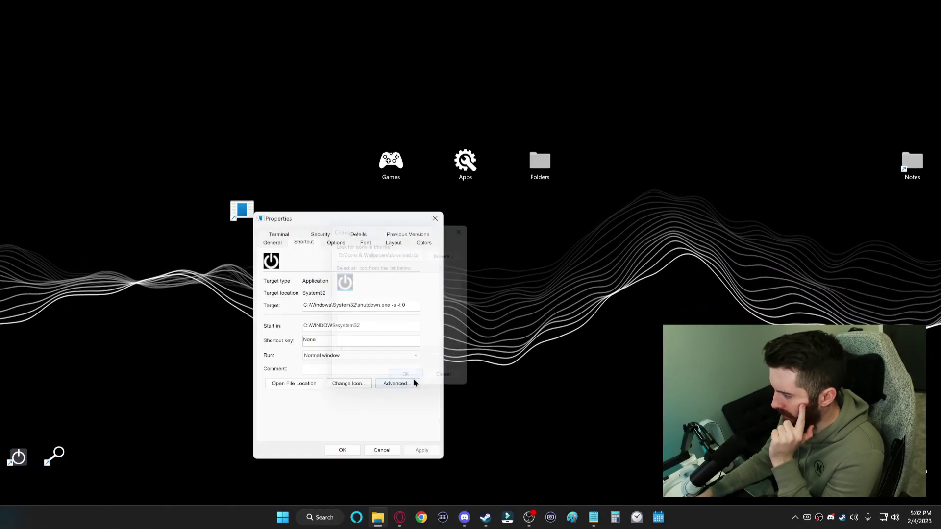
Apply the shortcut's icon change, close its properties, and move it down the desktop into the row with the magnifying glass shortcut
click(421, 448)
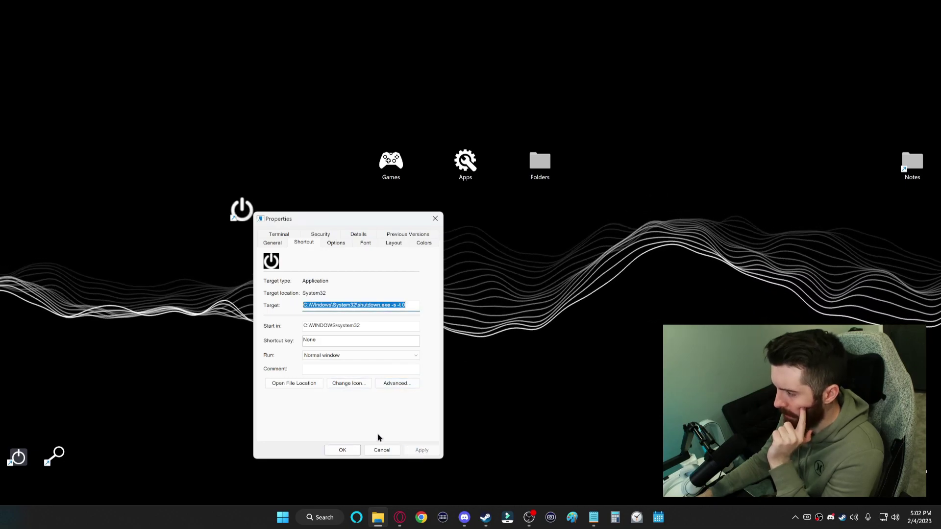
click(343, 449)
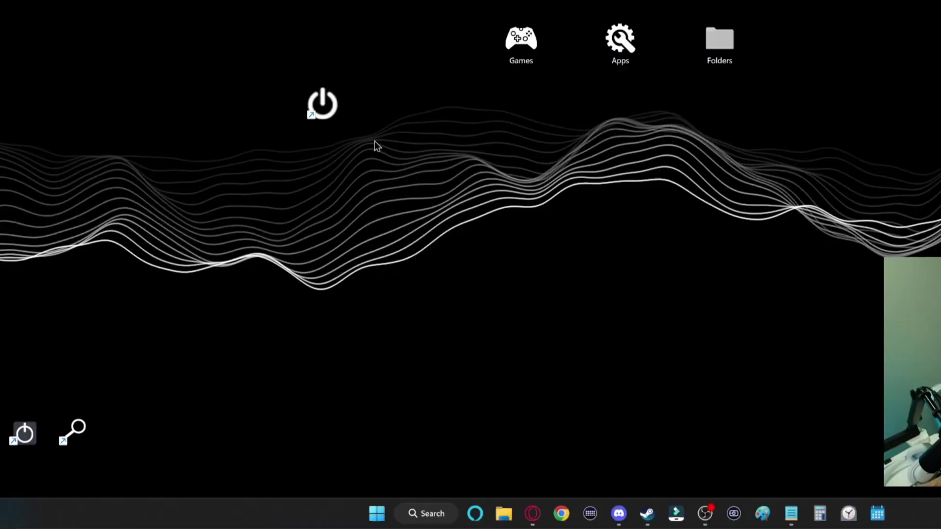
drag(345, 115, 239, 435)
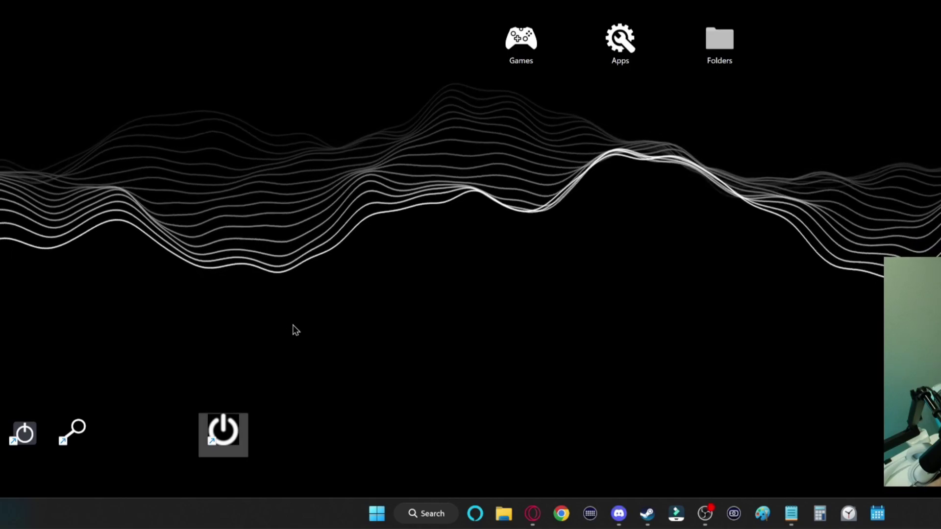